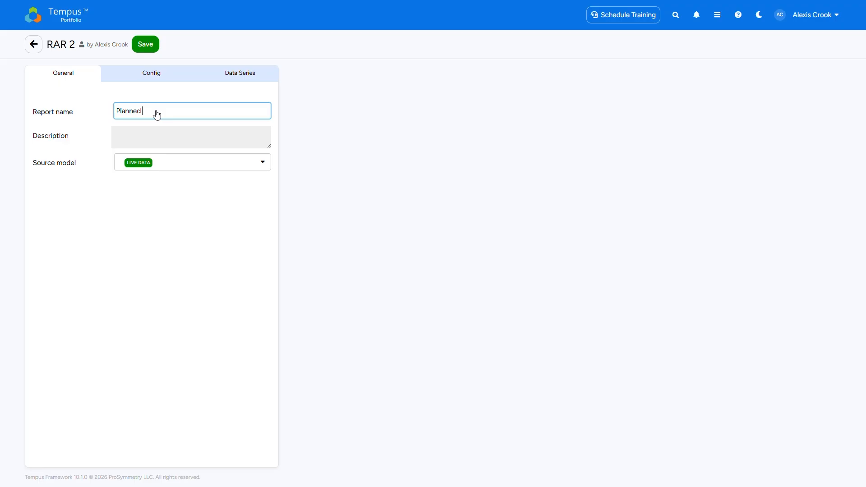
Complete the report name so it reads "Planned hours vs capacity 2026".
{"action": "type", "text": "hours vs capacity 2026"}
Review the source models available for the report and its time-interval, unit and display configuration options.
{"action": "left_click", "coordinate": [169, 170]}
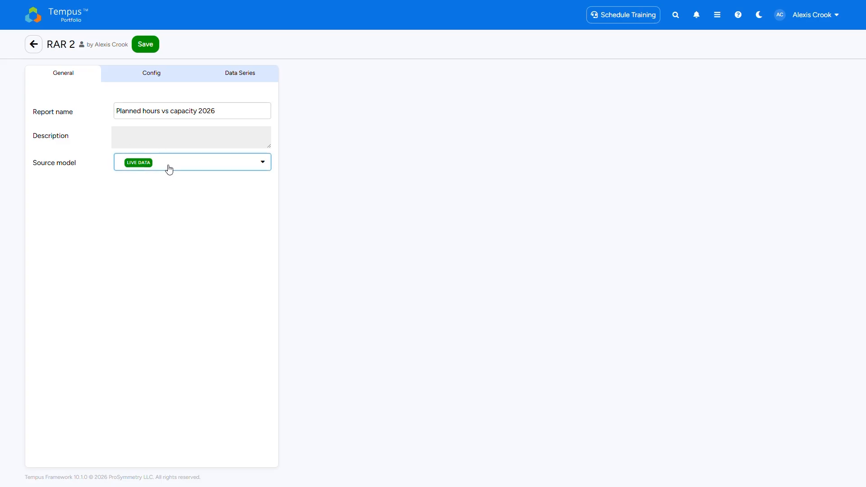
{"action": "left_click", "coordinate": [170, 170]}
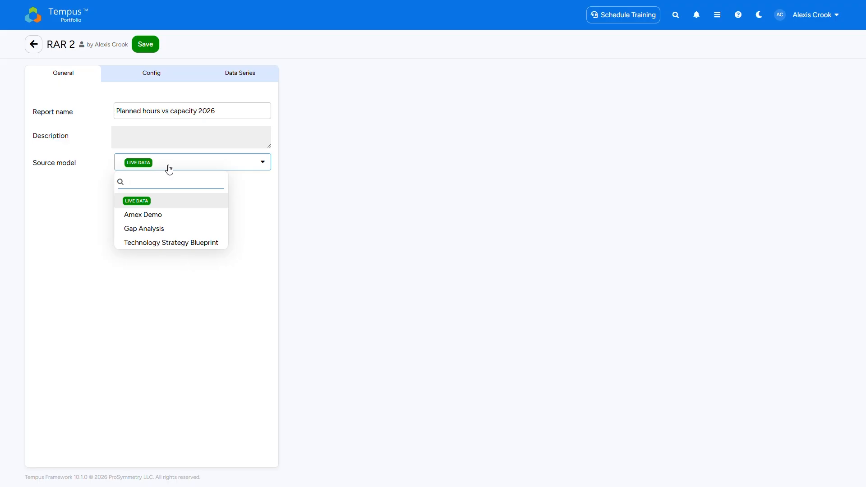
{"action": "left_click", "coordinate": [169, 170]}
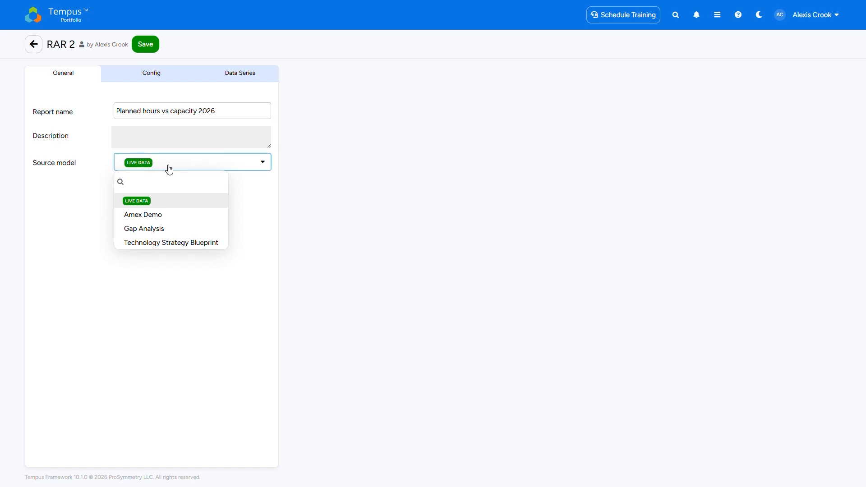
{"action": "left_click", "coordinate": [159, 78]}
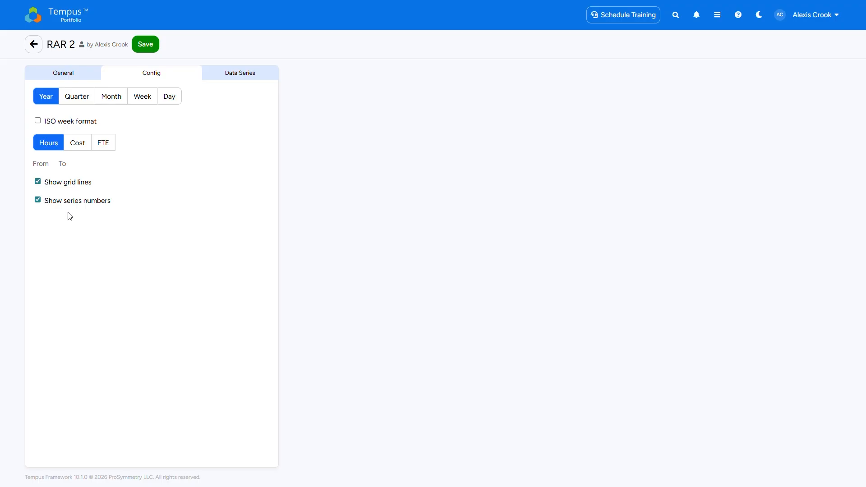
Start a new data series for the report based on the Allocation dataset.
{"action": "left_click", "coordinate": [253, 79]}
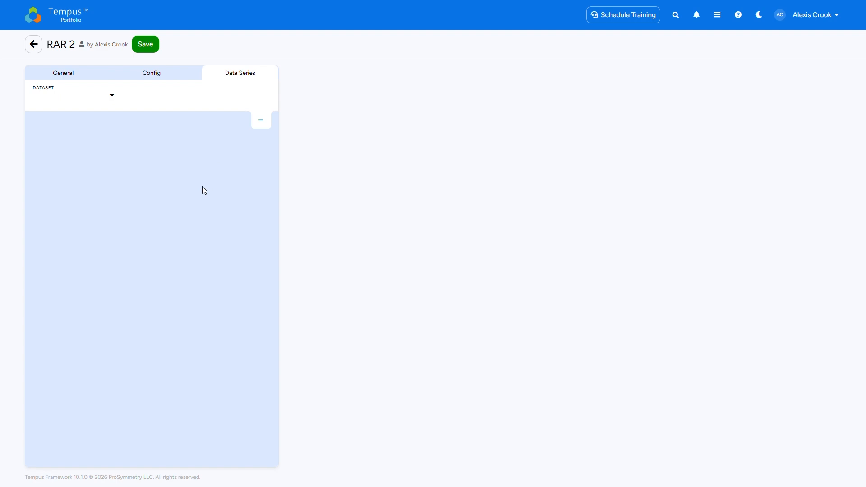
{"action": "left_click", "coordinate": [103, 95]}
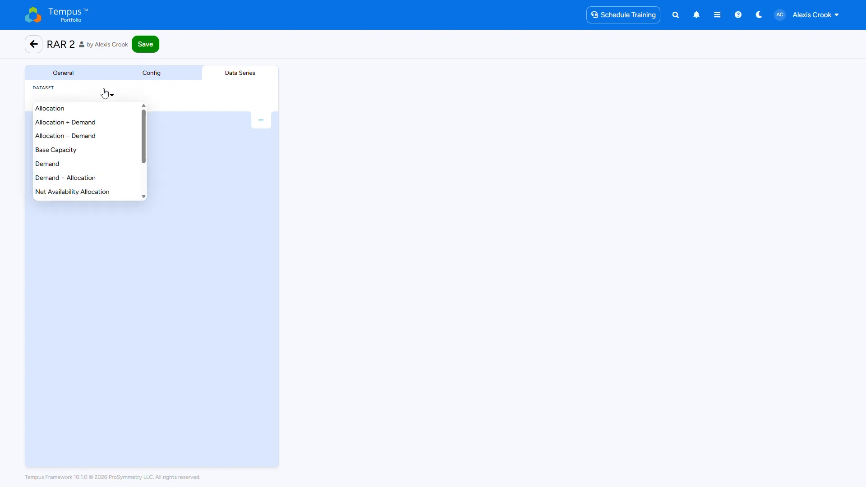
{"action": "left_click", "coordinate": [96, 108]}
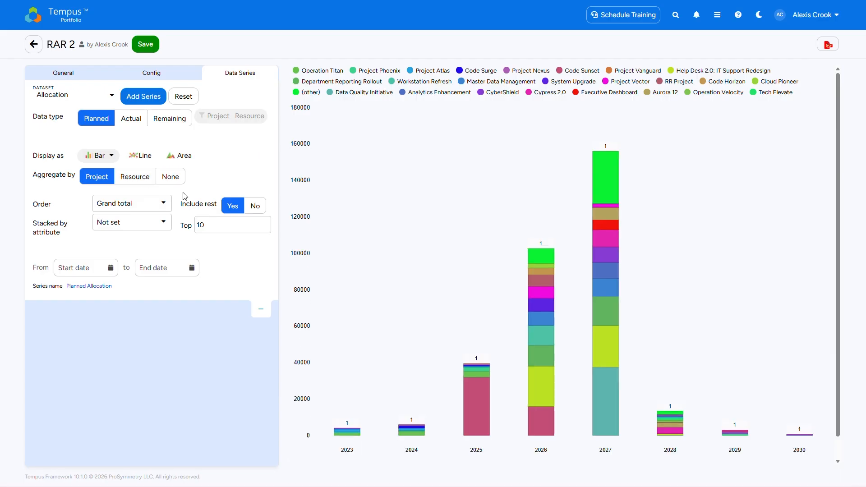
Examine the order, stacked-by attribute and top-count options of the Allocation series without changing them.
{"action": "left_click", "coordinate": [143, 207]}
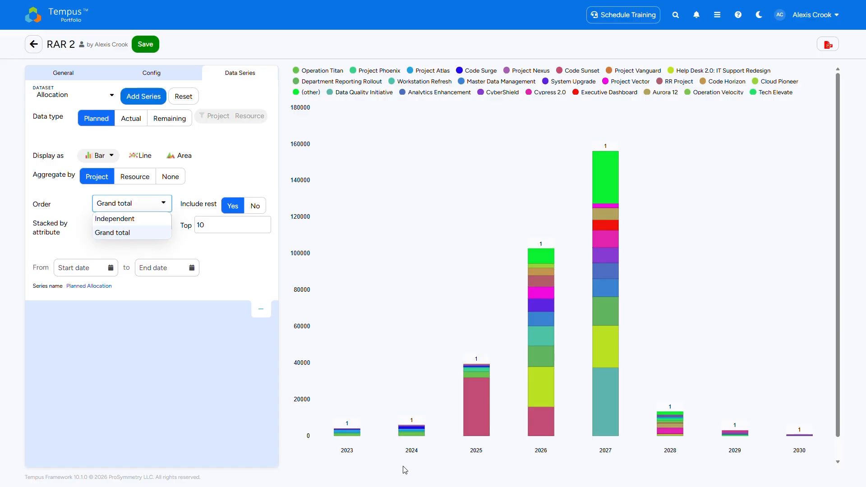
{"action": "left_click", "coordinate": [223, 258]}
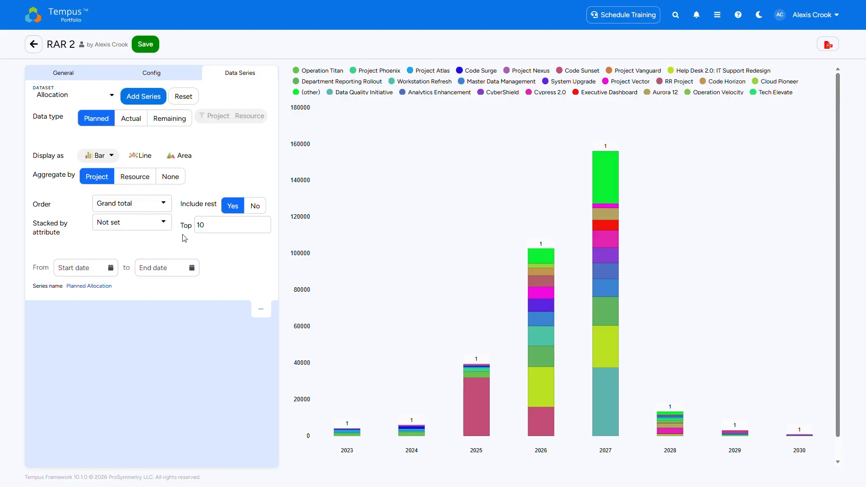
{"action": "left_click", "coordinate": [147, 222]}
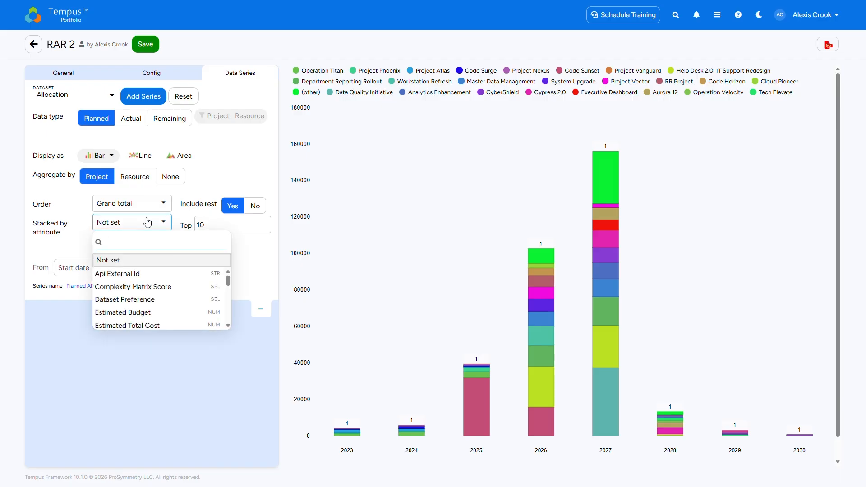
{"action": "left_click", "coordinate": [257, 233]}
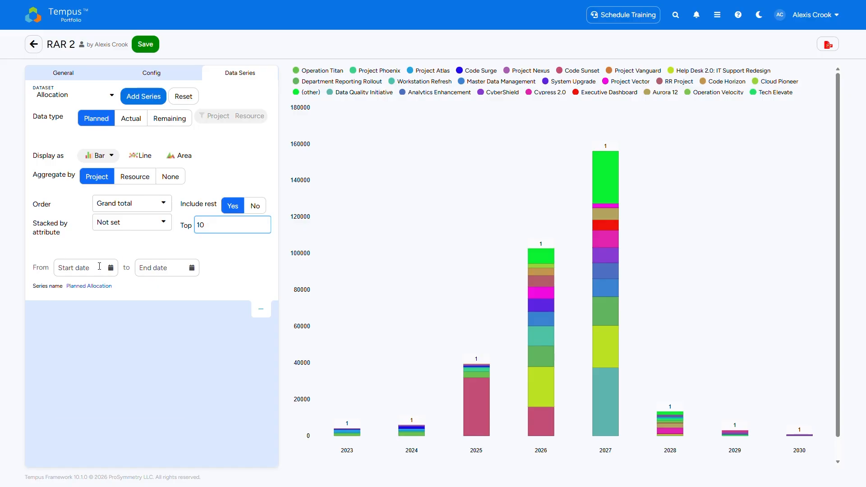
Limit the Allocation series to the date range 01/01/2026 to 12/31/2026.
{"action": "left_click", "coordinate": [84, 267]}
{"action": "left_click", "coordinate": [158, 288]}
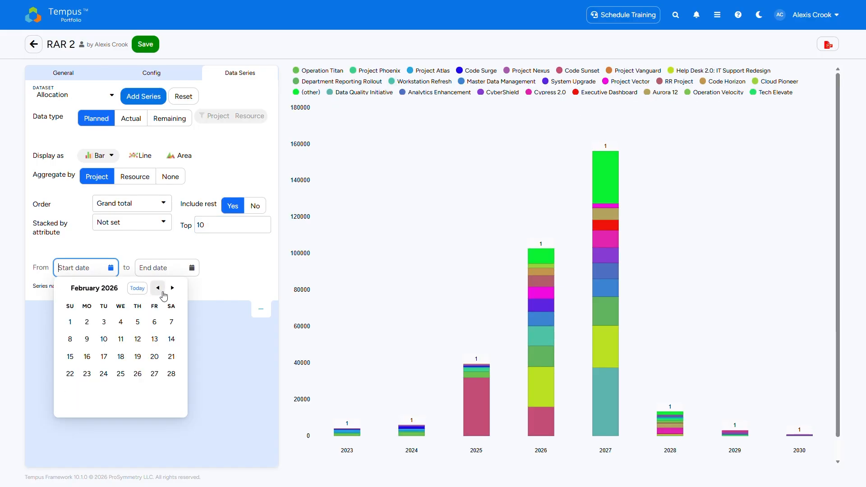
{"action": "left_click", "coordinate": [158, 288]}
{"action": "left_click", "coordinate": [138, 322]}
{"action": "left_click", "coordinate": [159, 267]}
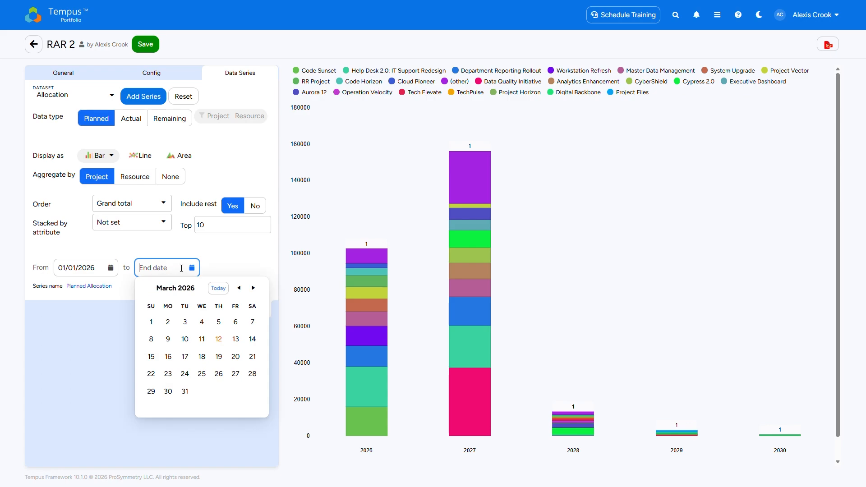
{"action": "left_click", "coordinate": [194, 294]}
{"action": "left_click", "coordinate": [246, 399]}
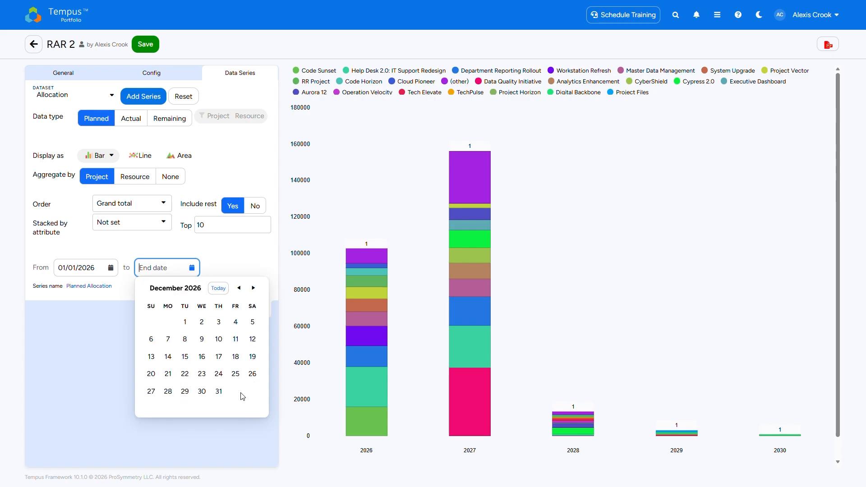
{"action": "left_click", "coordinate": [219, 395]}
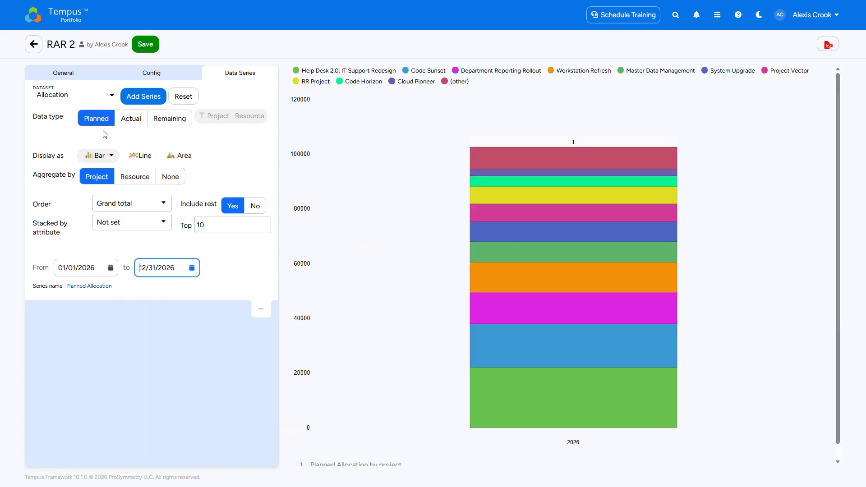
{"action": "left_click", "coordinate": [236, 149]}
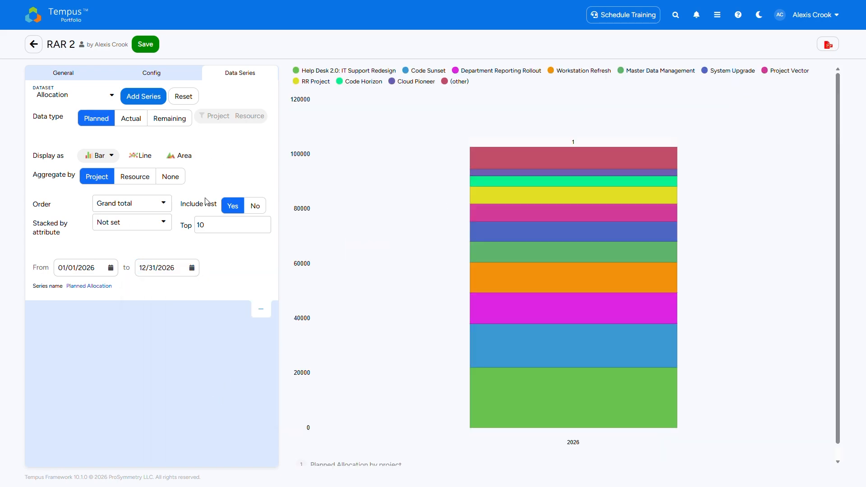
Set the report's time interval to Month and add the configured Planned Allocation series to the report.
{"action": "left_click", "coordinate": [113, 76]}
{"action": "left_click", "coordinate": [108, 97]}
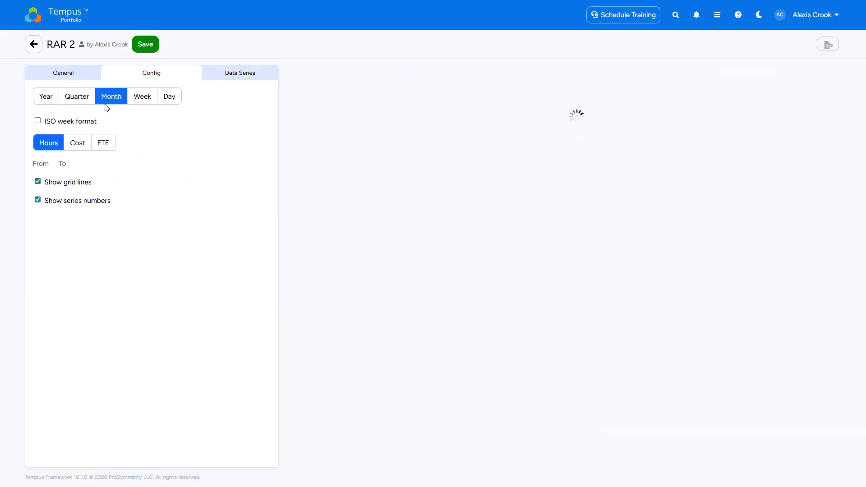
{"action": "left_click", "coordinate": [228, 77]}
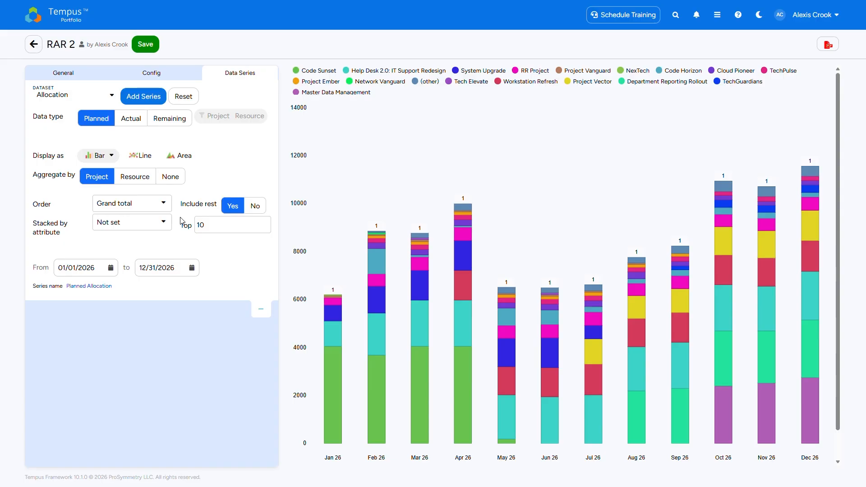
{"action": "left_click", "coordinate": [152, 105]}
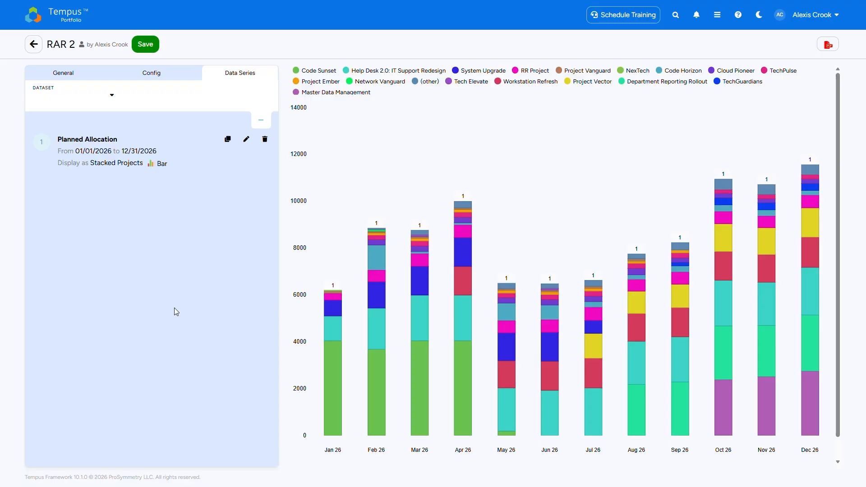
Start a second series from the Net Capacity dataset, displayed as a line with aggregation set to None.
{"action": "left_click", "coordinate": [81, 89]}
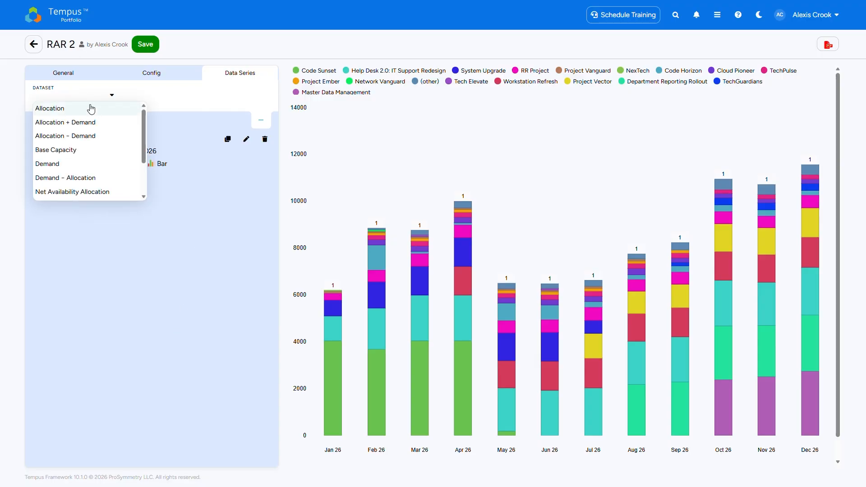
{"action": "scroll", "coordinate": [145, 137], "scroll_direction": "down", "scroll_amount": 3}
{"action": "left_click", "coordinate": [113, 165]}
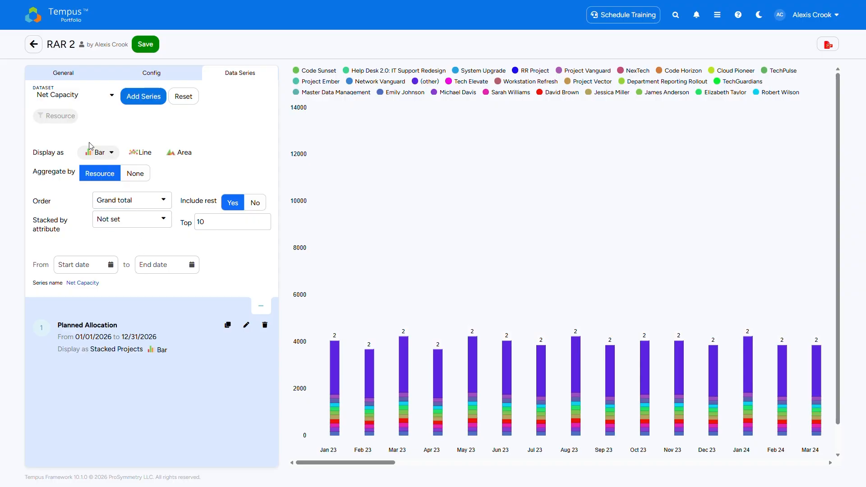
{"action": "left_click", "coordinate": [129, 153]}
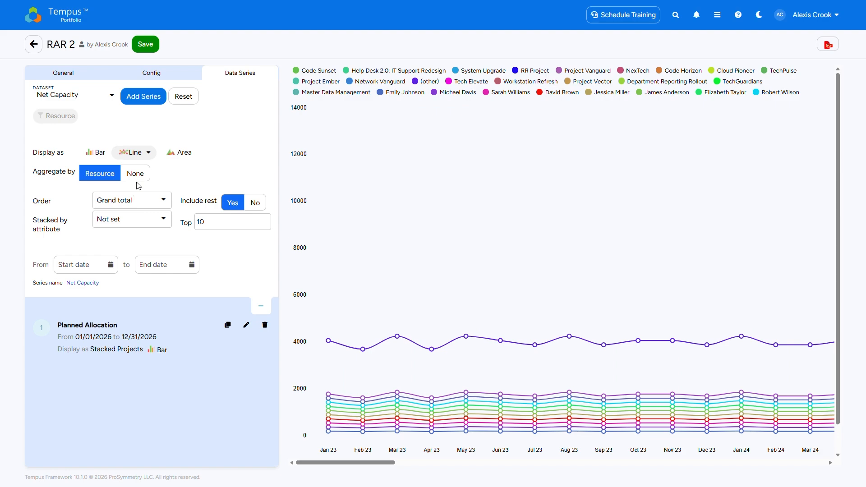
{"action": "left_click", "coordinate": [150, 155]}
{"action": "left_click", "coordinate": [137, 175]}
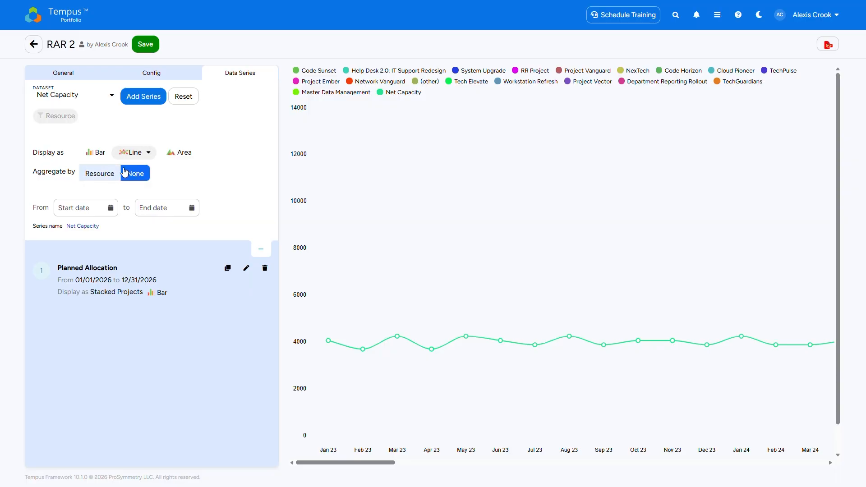
Limit the Net Capacity series to the date range 01/01/2026 to 12/31/2026.
{"action": "left_click", "coordinate": [113, 214]}
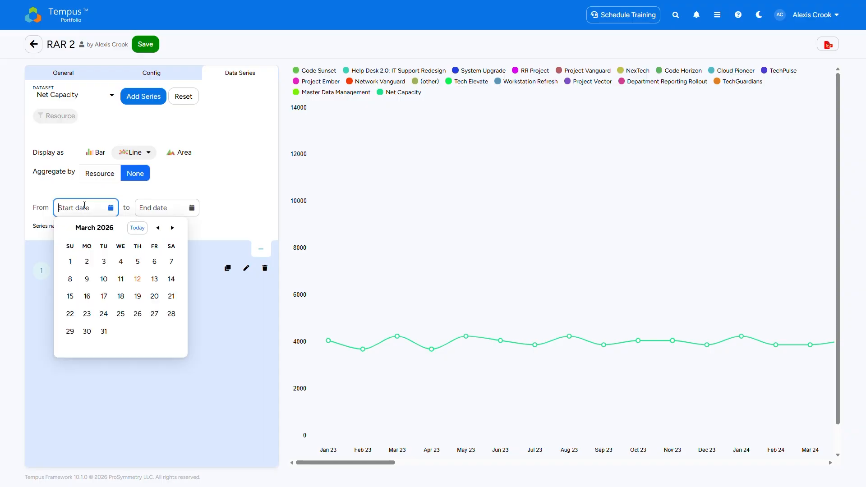
{"action": "left_click", "coordinate": [99, 232]}
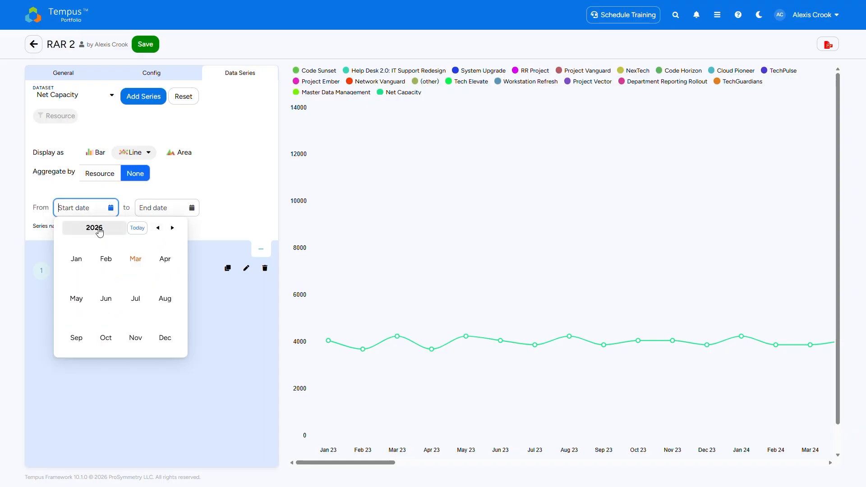
{"action": "left_click", "coordinate": [83, 259]}
{"action": "left_click", "coordinate": [137, 263]}
{"action": "left_click", "coordinate": [162, 208]}
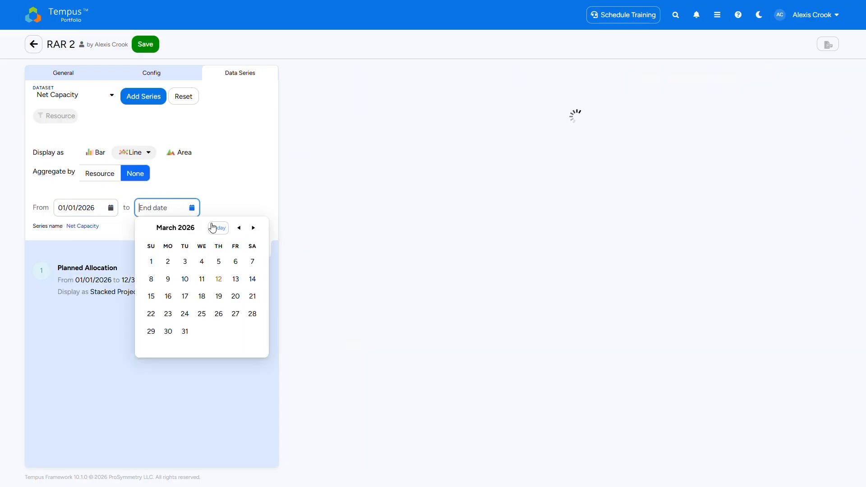
{"action": "left_click", "coordinate": [179, 227]}
{"action": "left_click", "coordinate": [239, 343]}
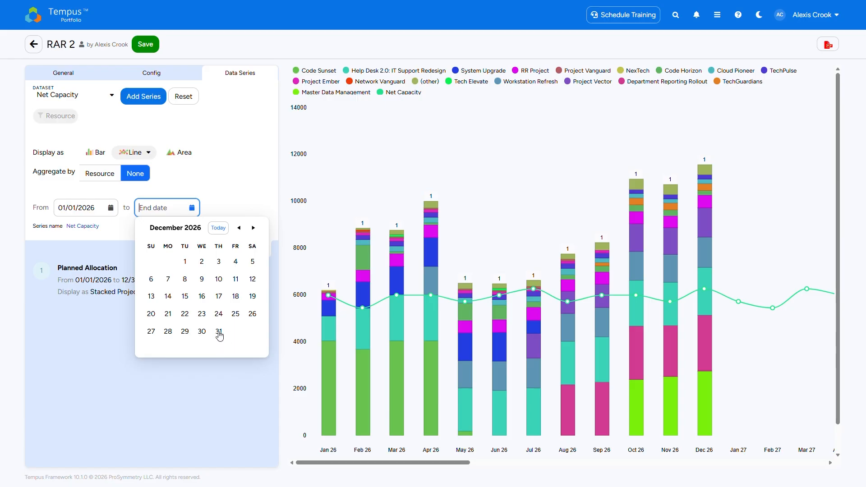
{"action": "left_click", "coordinate": [220, 335]}
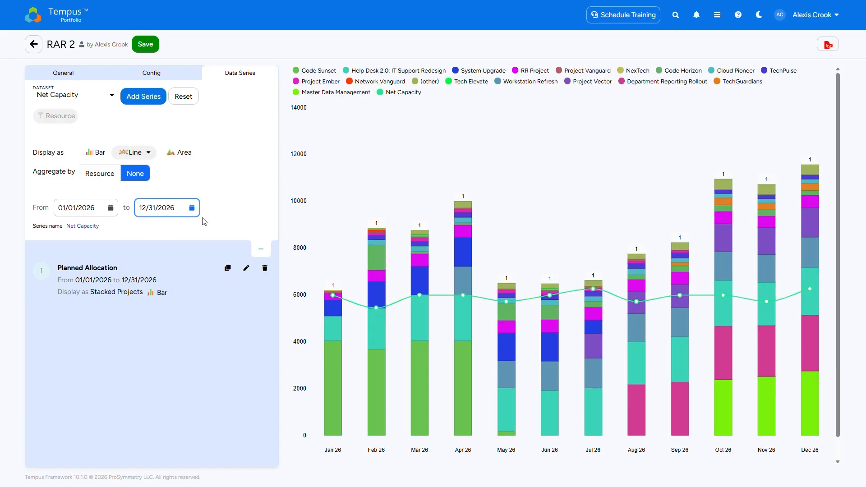